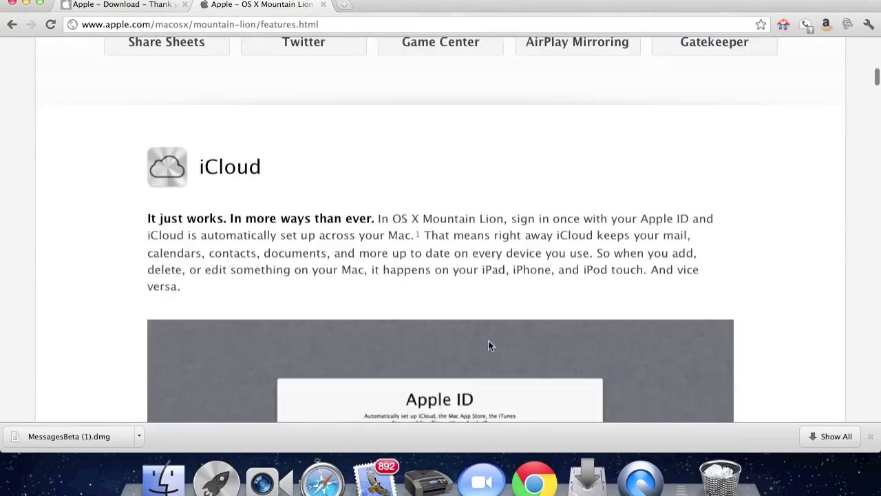
# Examine the introduction and the grid of new features on the OS X Mountain Lion Sneak Peek page
pyautogui.scroll(15, 490, 347)
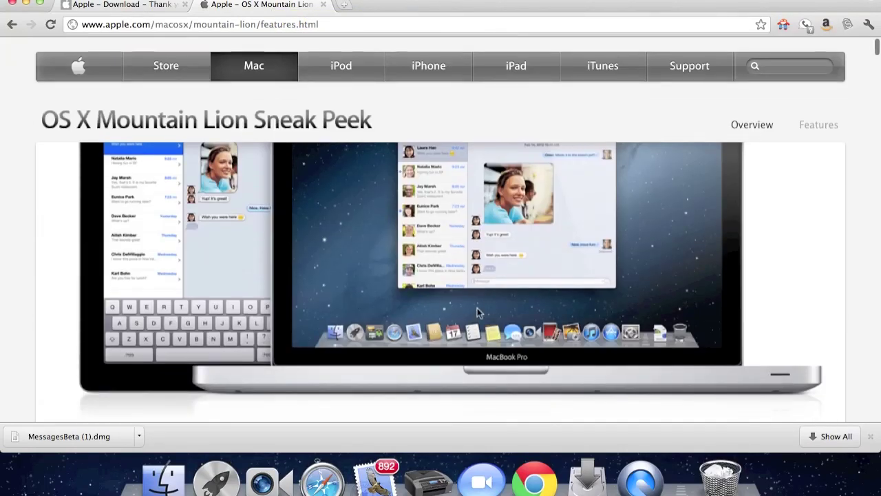
pyautogui.click(185, 104)
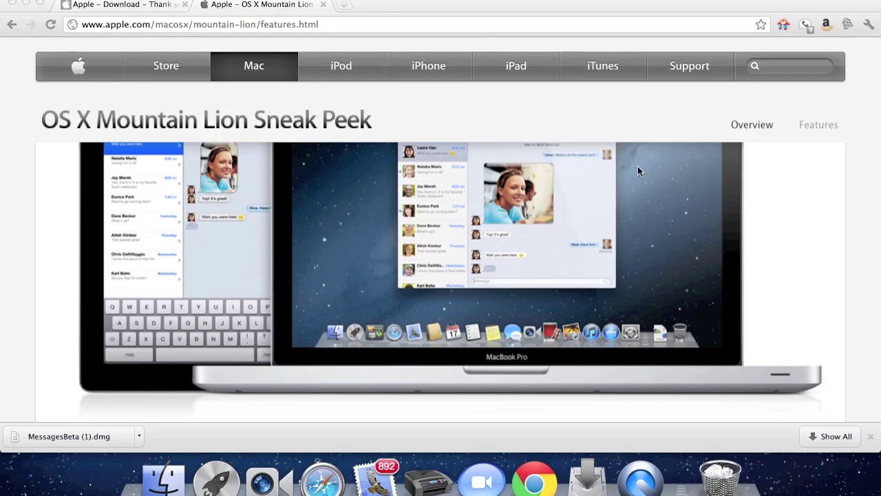
pyautogui.click(843, 155)
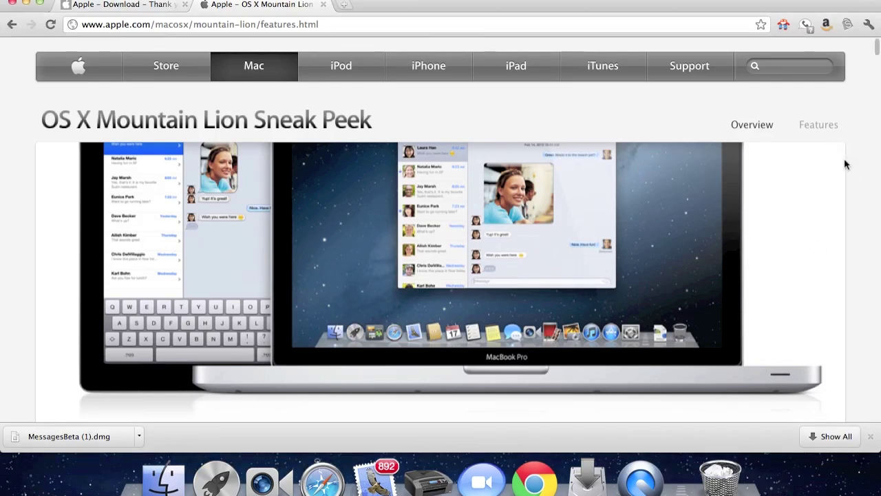
pyautogui.scroll(3, 811, 157)
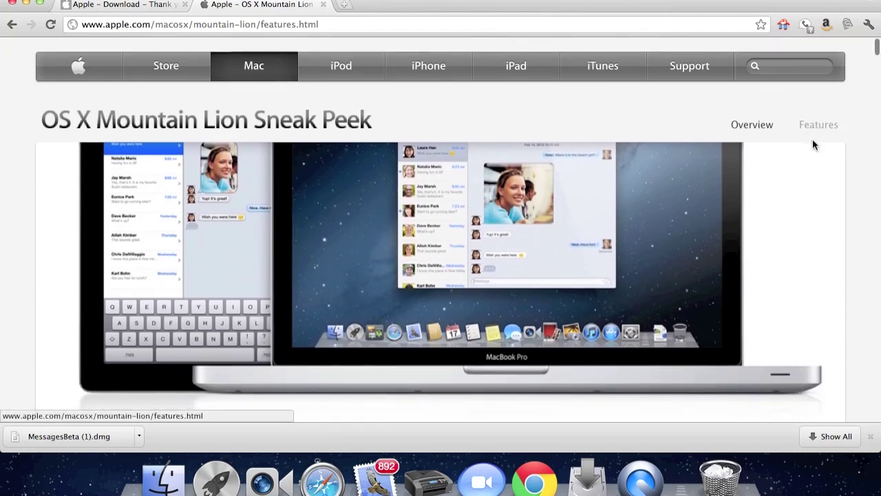
pyautogui.scroll(-5, 813, 144)
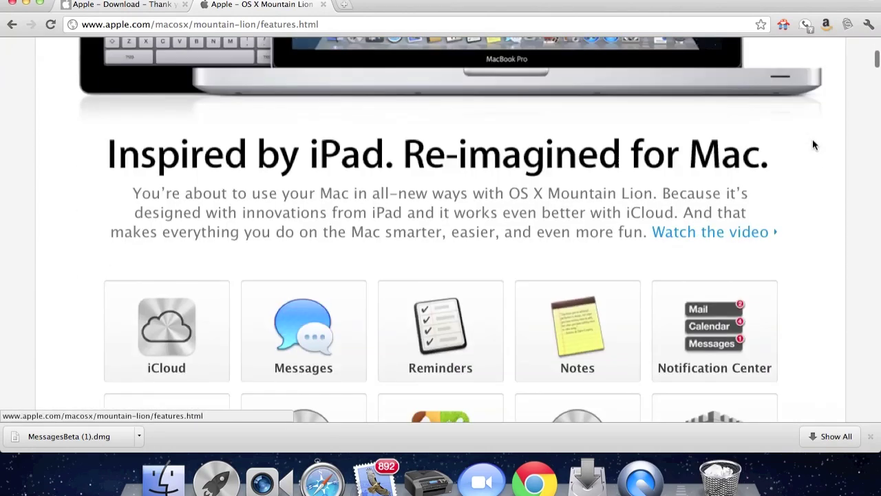
pyautogui.scroll(-2, 813, 144)
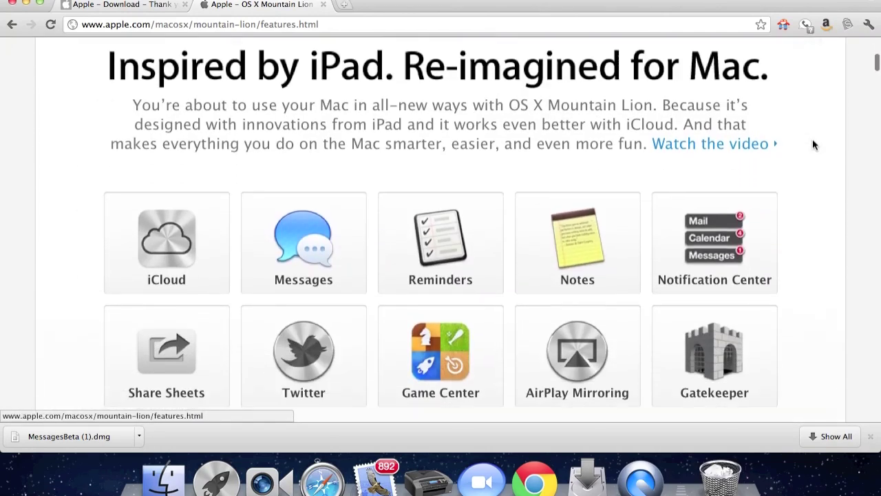
pyautogui.scroll(-2, 812, 144)
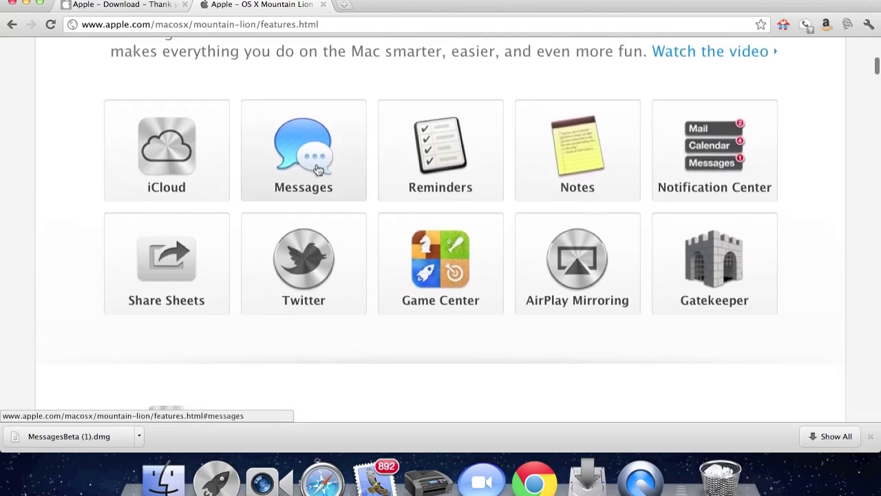
pyautogui.click(657, 165)
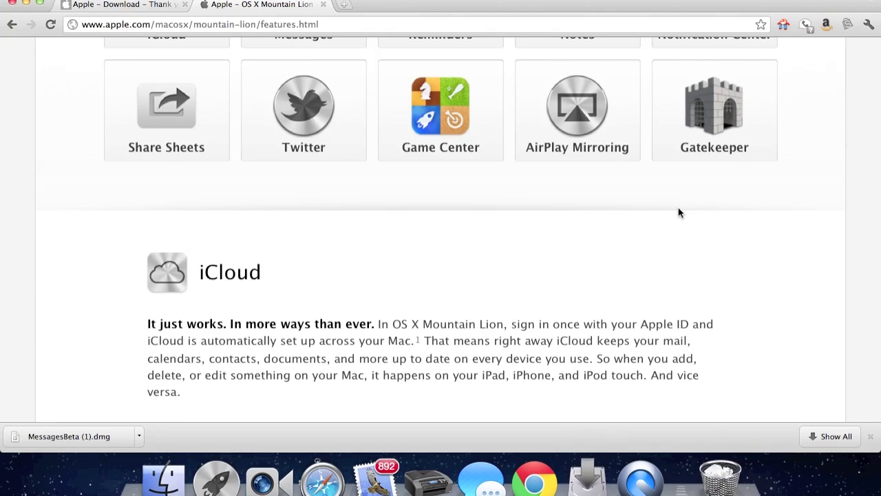
pyautogui.scroll(3, 678, 213)
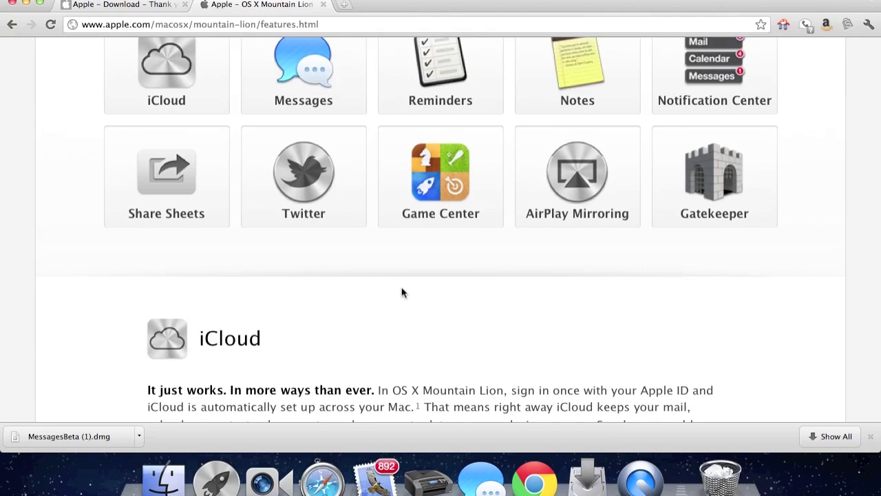
# Look through the Mountain Lion feature sections from iCloud and Messages through Notification Center, Share Sheets and Game Center
pyautogui.scroll(-6, 381, 186)
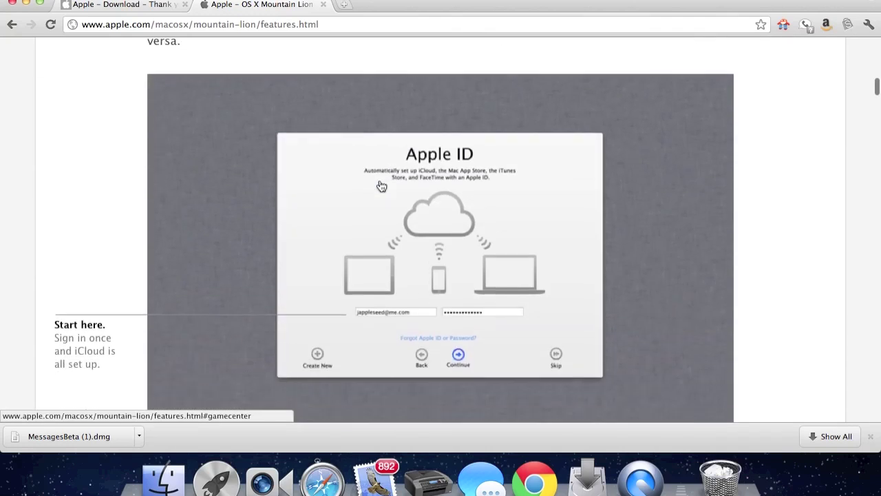
pyautogui.scroll(3, 381, 186)
pyautogui.scroll(5, 381, 186)
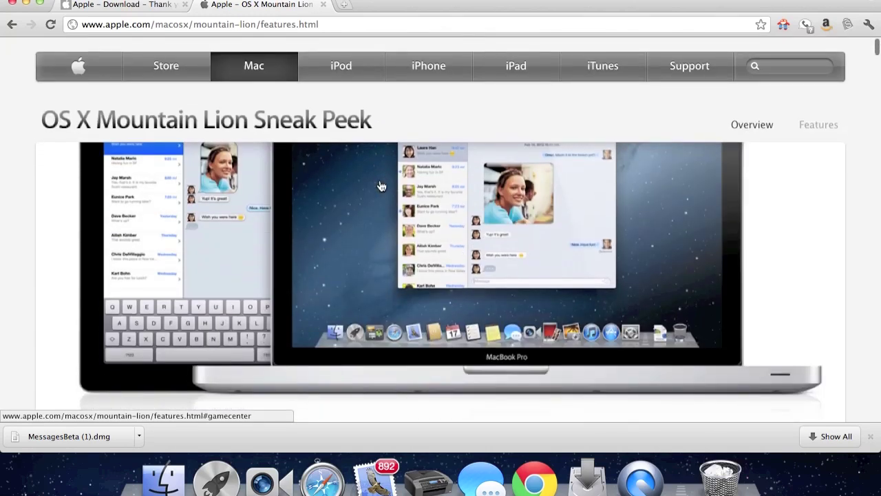
pyautogui.scroll(-10, 380, 176)
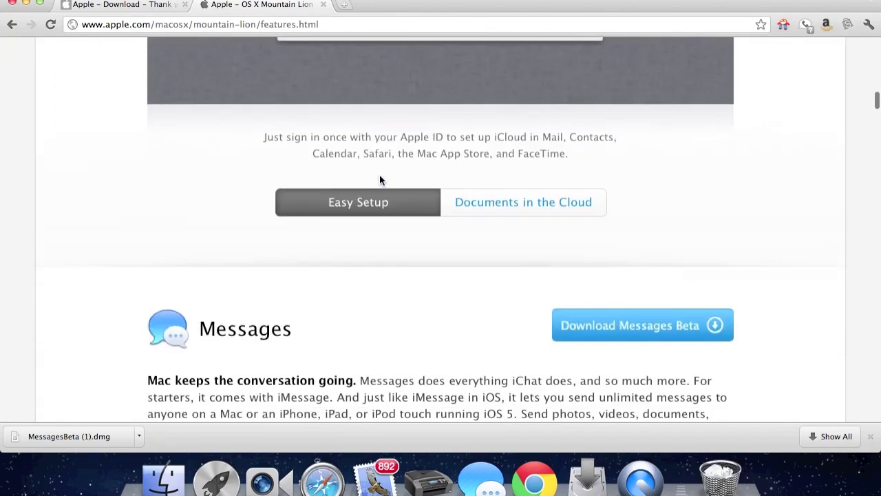
pyautogui.scroll(-12, 380, 174)
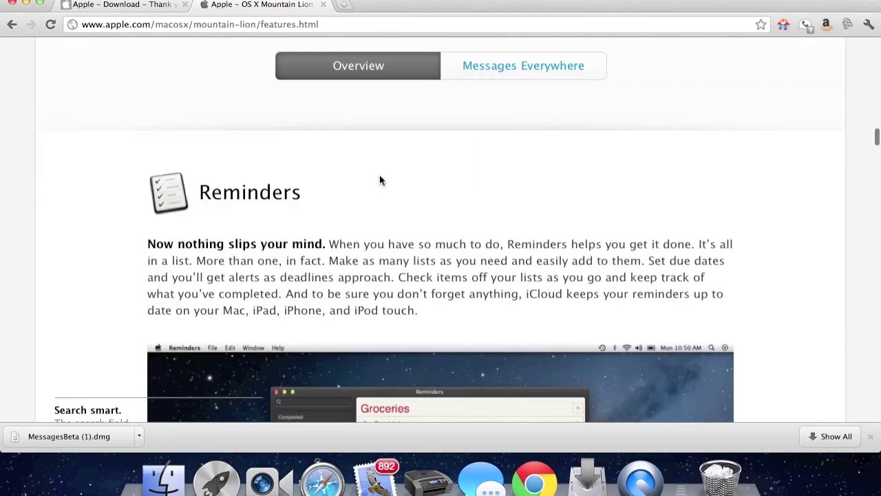
pyautogui.scroll(-15, 379, 180)
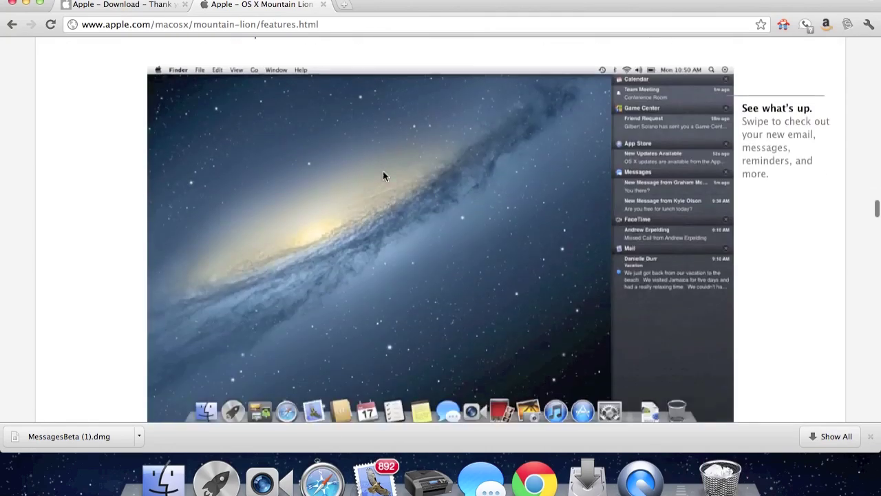
pyautogui.scroll(-8, 383, 176)
pyautogui.scroll(9, 382, 176)
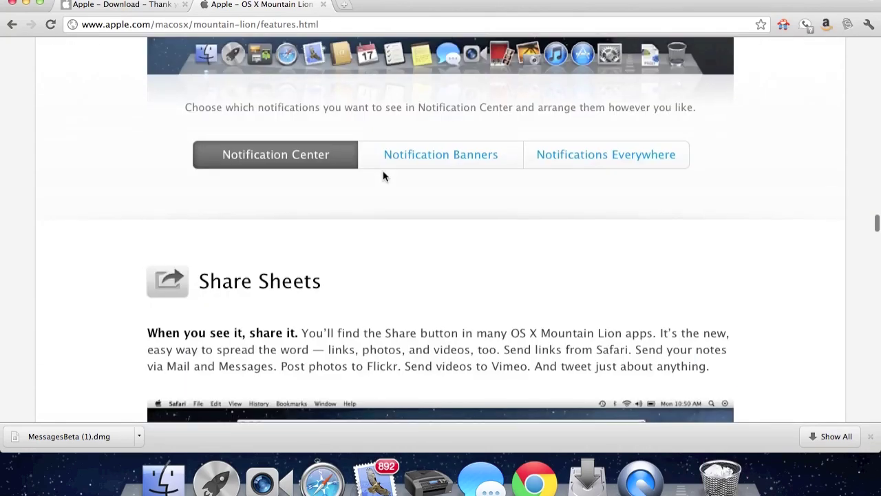
pyautogui.scroll(-8, 382, 176)
pyautogui.scroll(-20, 384, 175)
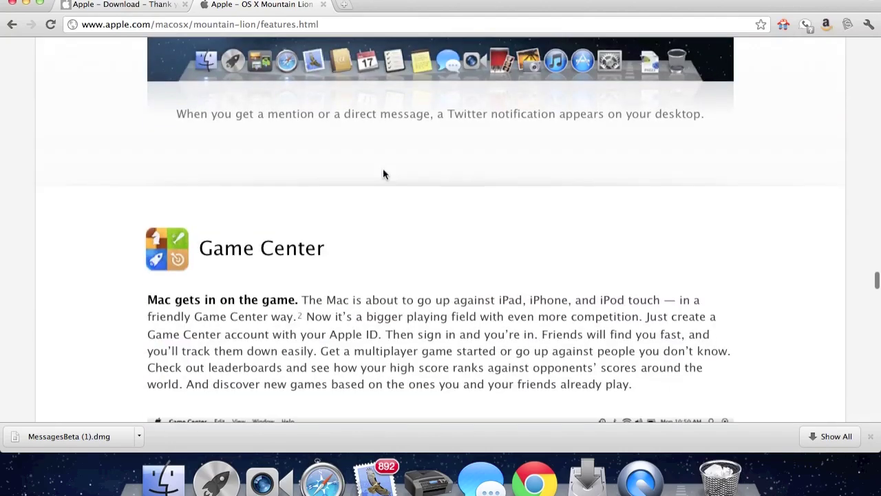
pyautogui.scroll(-15, 382, 168)
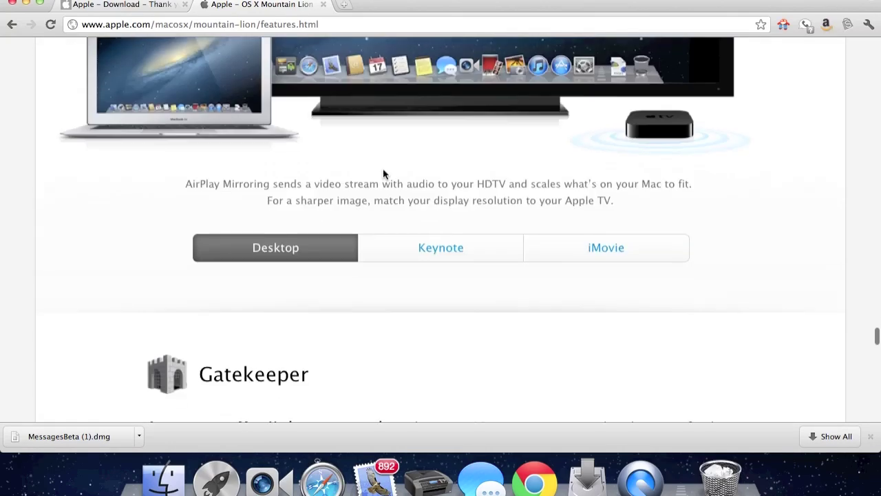
# Examine the AirPlay Mirroring, Gatekeeper and China feature sections, and return to the beginning of the features page
pyautogui.scroll(5, 383, 168)
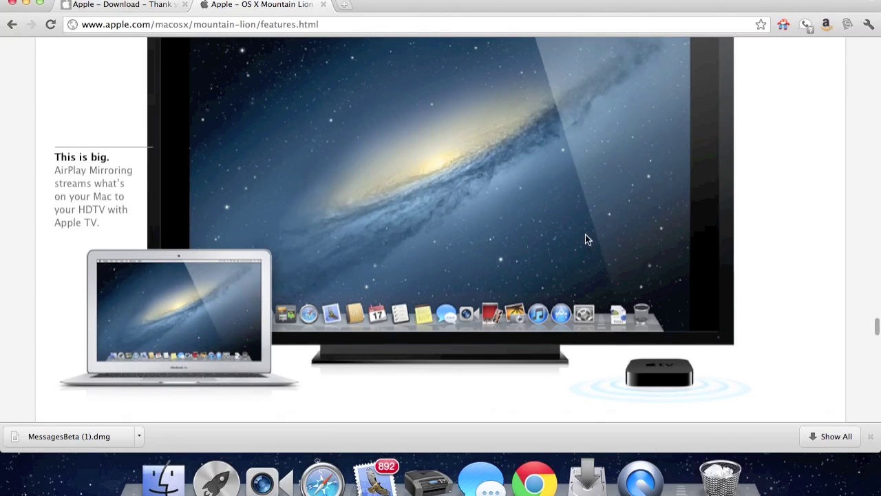
pyautogui.scroll(-4, 585, 238)
pyautogui.scroll(-8, 586, 238)
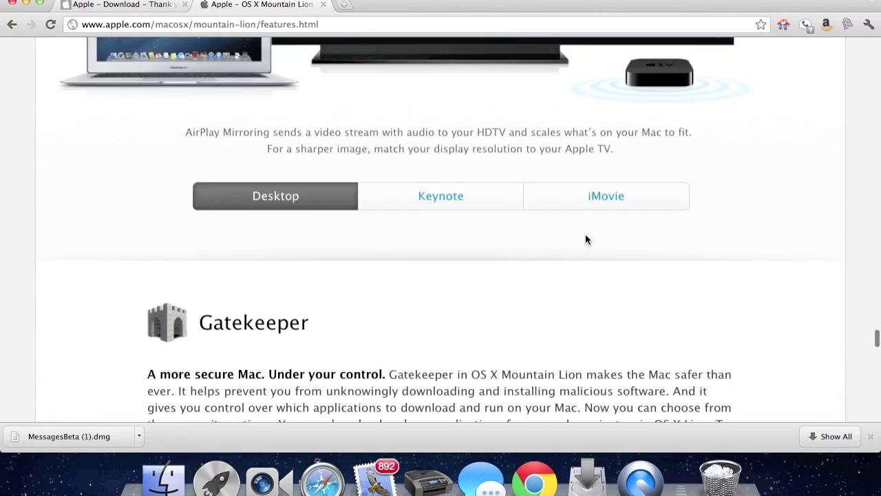
pyautogui.scroll(-14, 586, 239)
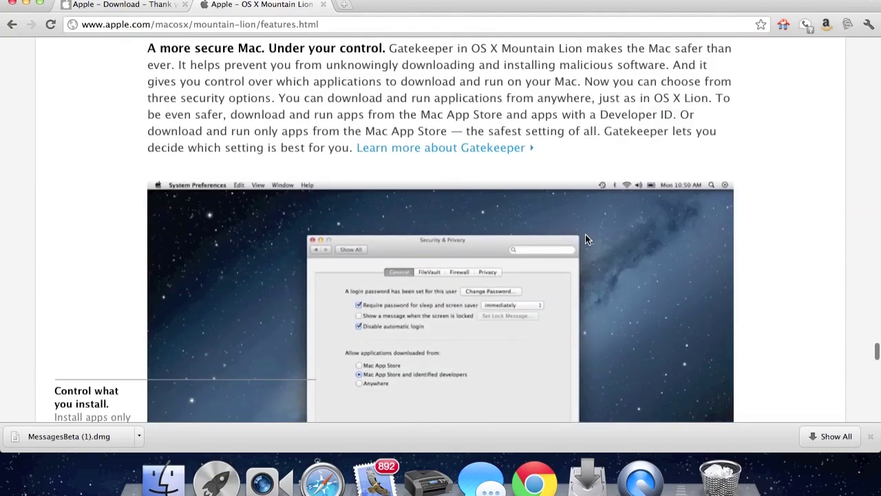
pyautogui.scroll(-20, 586, 239)
pyautogui.scroll(-9, 585, 239)
pyautogui.scroll(6, 585, 239)
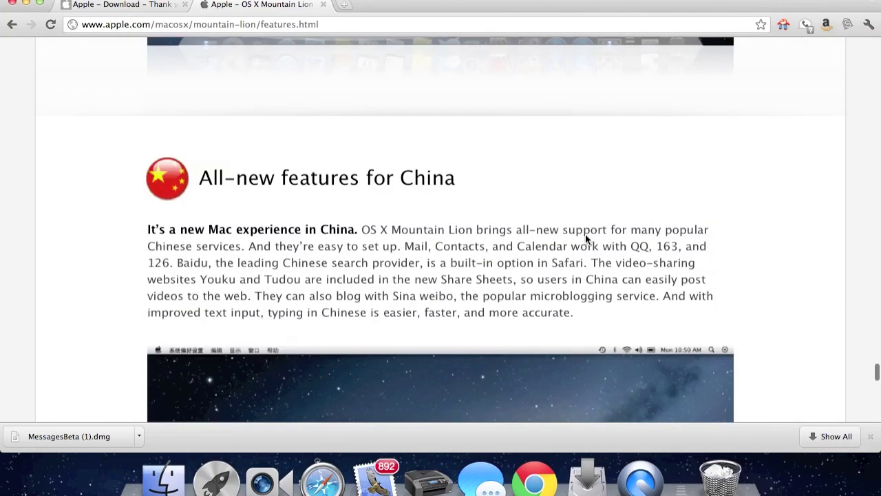
pyautogui.scroll(-20, 585, 239)
pyautogui.scroll(20, 585, 239)
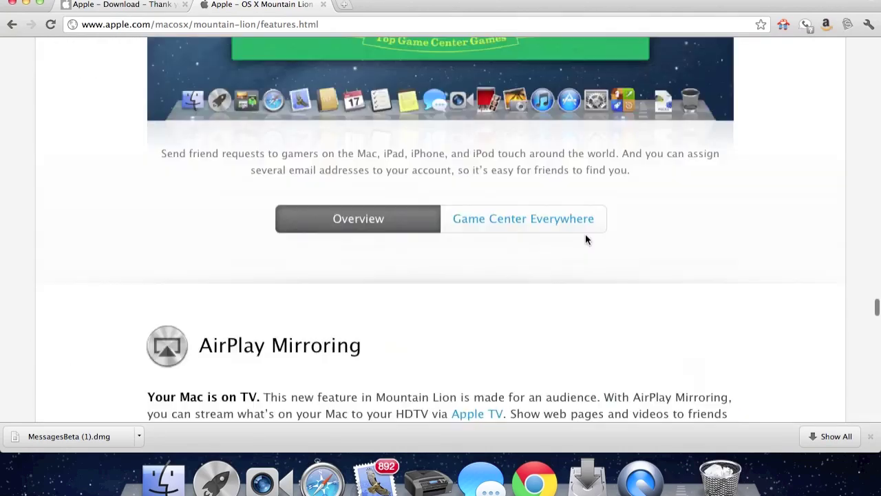
pyautogui.scroll(20, 585, 239)
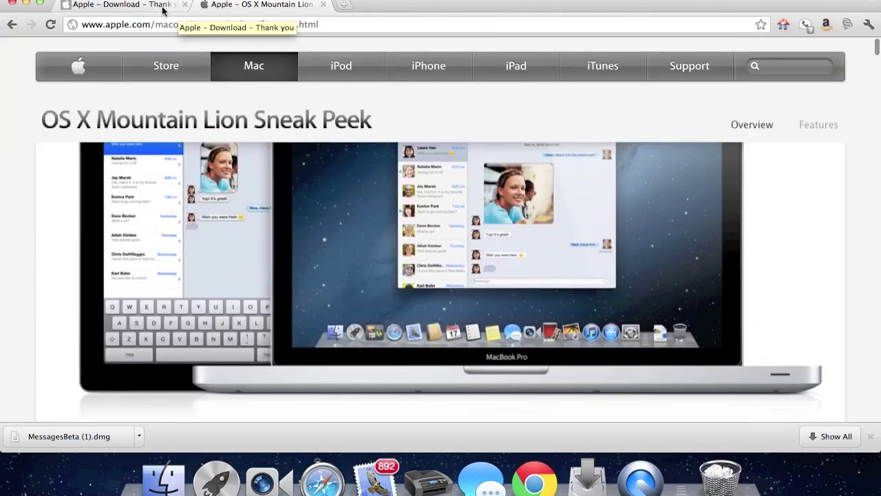
# Review the Messages Beta download thank-you page, and return to the OS X Mountain Lion features page
pyautogui.click(152, 5)
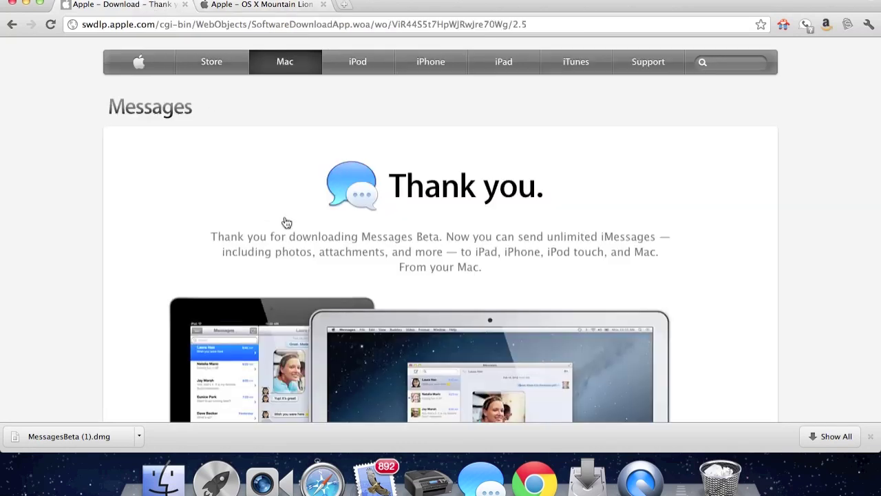
pyautogui.scroll(-10, 287, 223)
pyautogui.scroll(10, 287, 222)
pyautogui.click(252, 7)
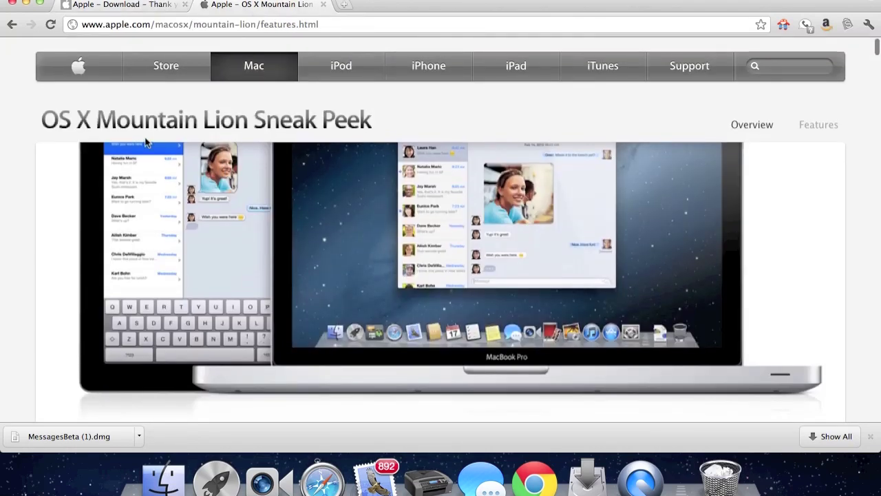
pyautogui.scroll(-15, 414, 251)
pyautogui.scroll(-20, 415, 255)
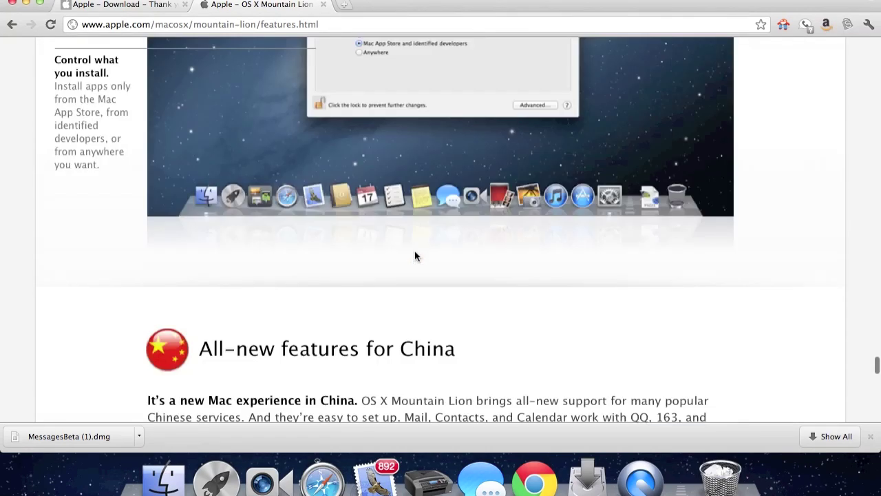
pyautogui.scroll(10, 414, 251)
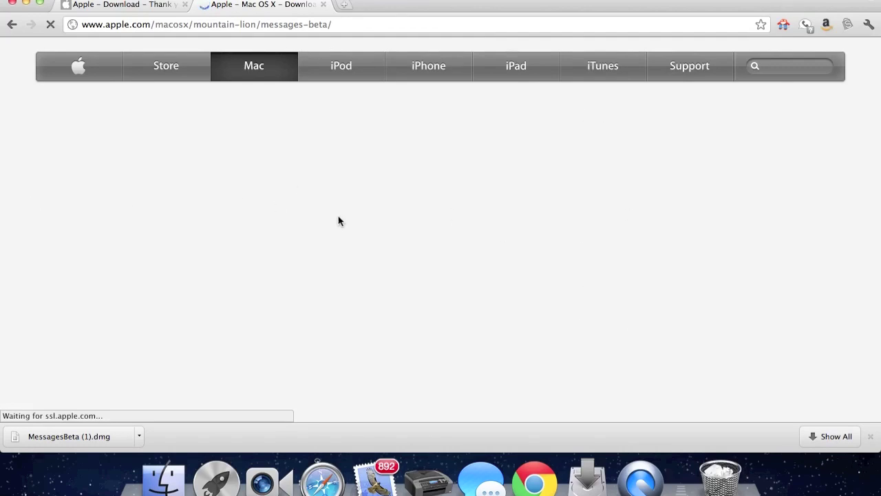
pyautogui.click(268, 24)
pyautogui.press('Return')
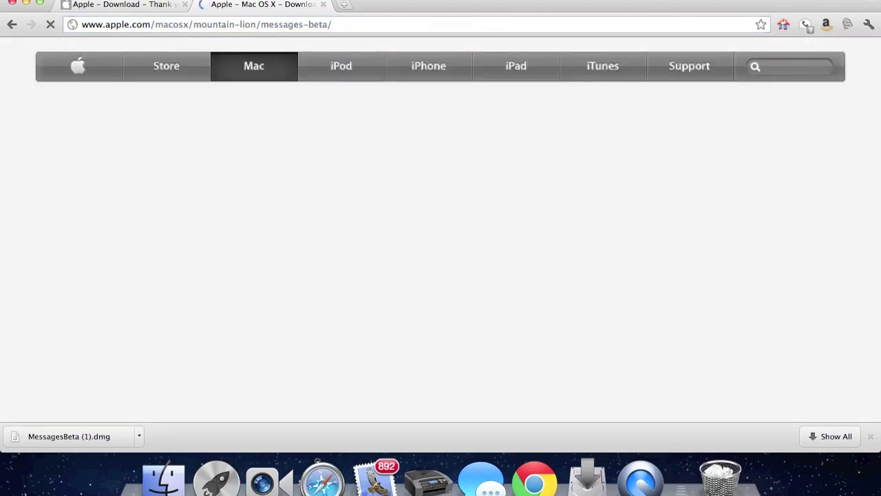
pyautogui.scroll(-10, 429, 368)
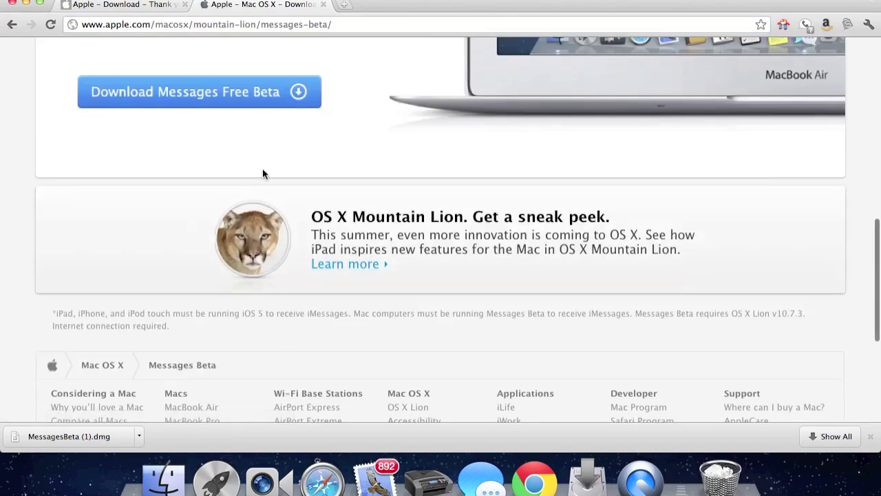
# Get the browser out of the way and open the MessagesBeta.pkg installer from the Messages Beta disk image
pyautogui.click(26, 4)
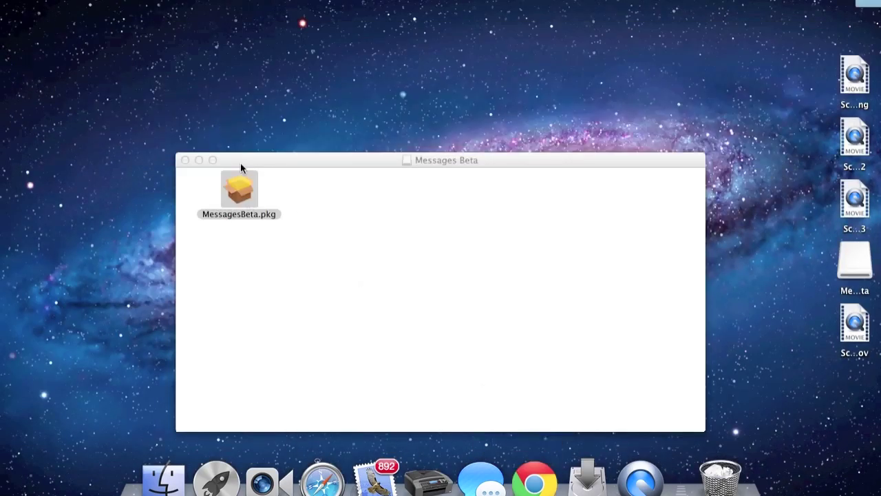
pyautogui.moveTo(227, 165); pyautogui.dragTo(238, 65)
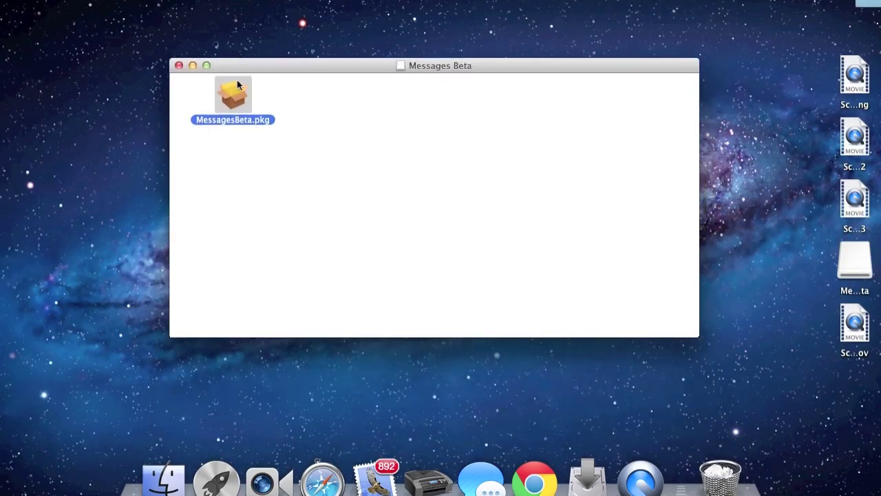
pyautogui.doubleClick(238, 84)
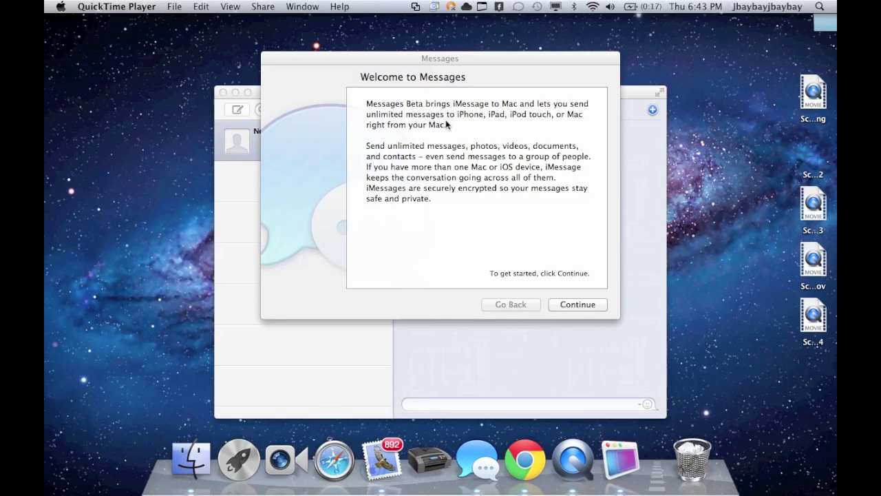
# Complete the Messages setup assistant, skipping the Apple ID sign-in for iMessage
pyautogui.click(584, 305)
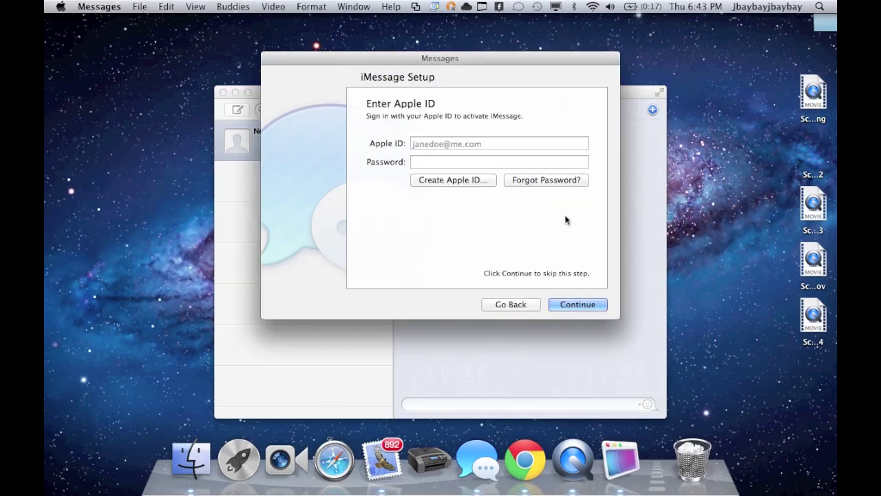
pyautogui.click(537, 142)
pyautogui.click(581, 305)
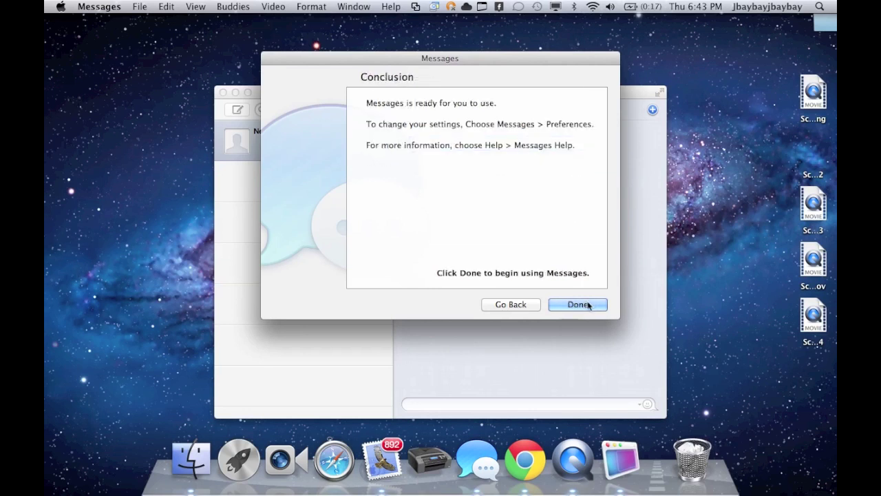
pyautogui.click(586, 305)
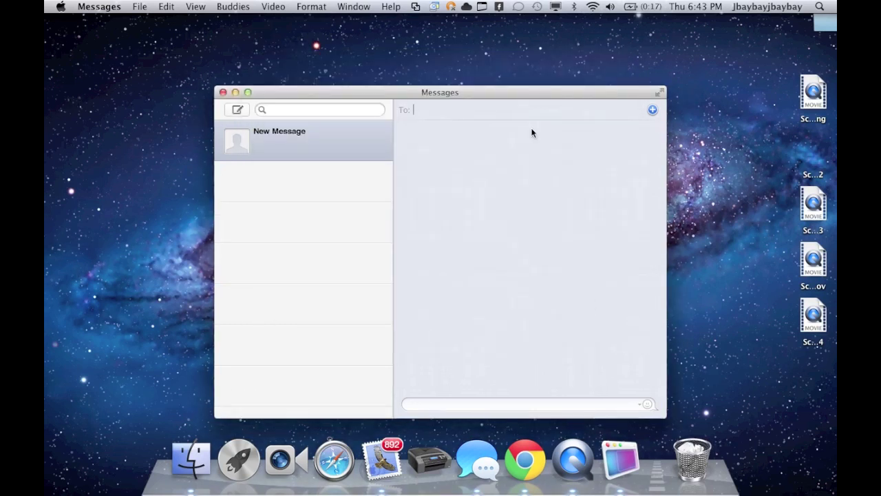
# Address the new message to a contact found by searching the contacts list for the recipient's first name
pyautogui.click(653, 109)
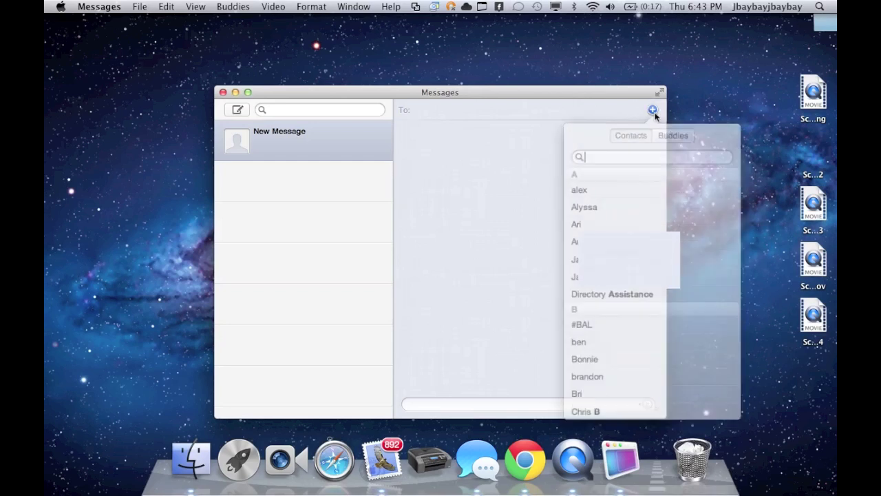
pyautogui.click(669, 135)
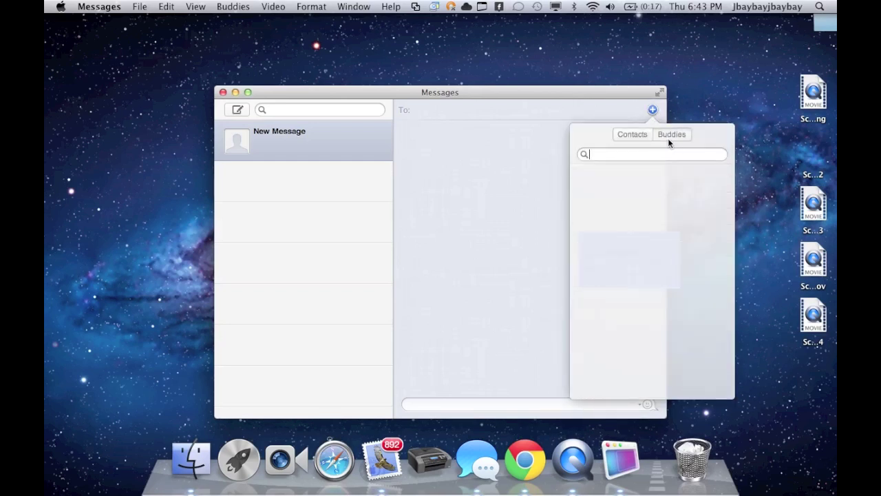
pyautogui.click(623, 135)
pyautogui.click(606, 154)
pyautogui.write('danel')
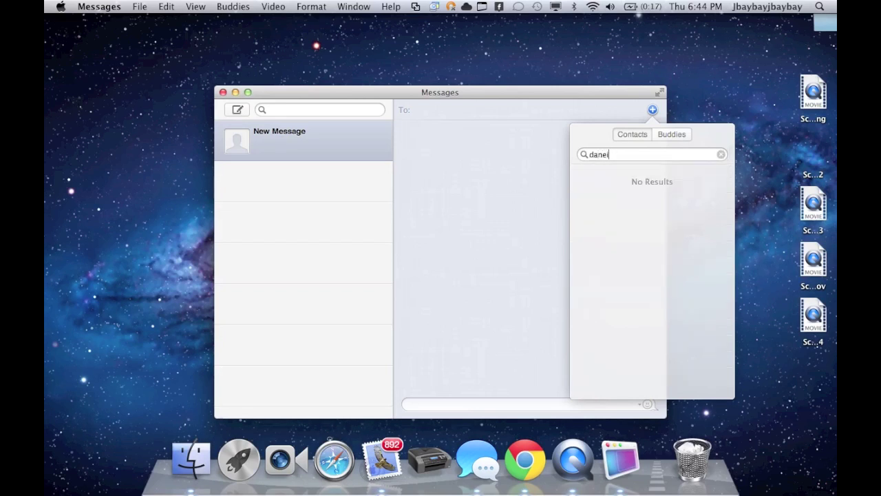
pyautogui.click(595, 172)
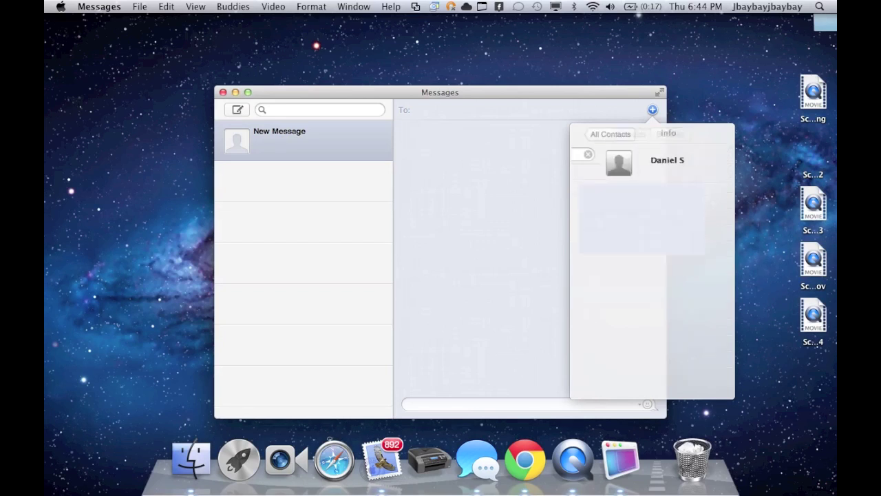
pyautogui.click(681, 201)
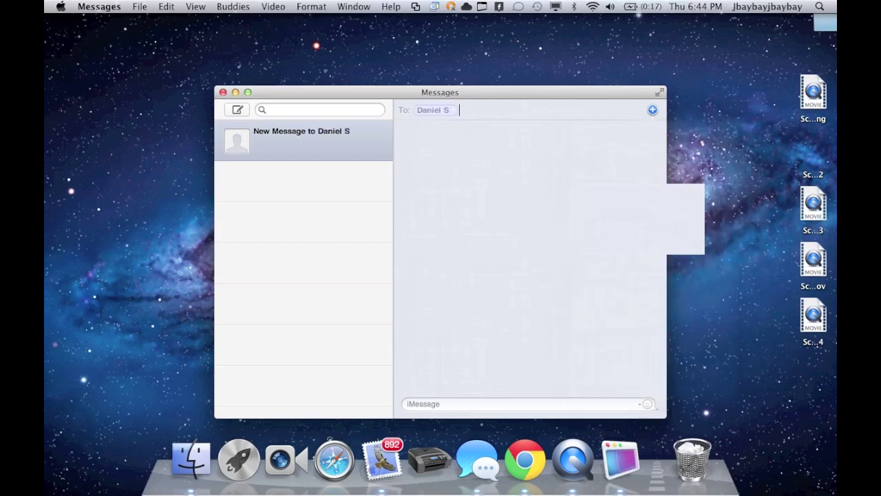
pyautogui.click(460, 110)
# Write "hello, this is a test text from message" as the iMessage, add a smiley at the end, and send it
pyautogui.click(455, 404)
pyautogui.write('hello, the')
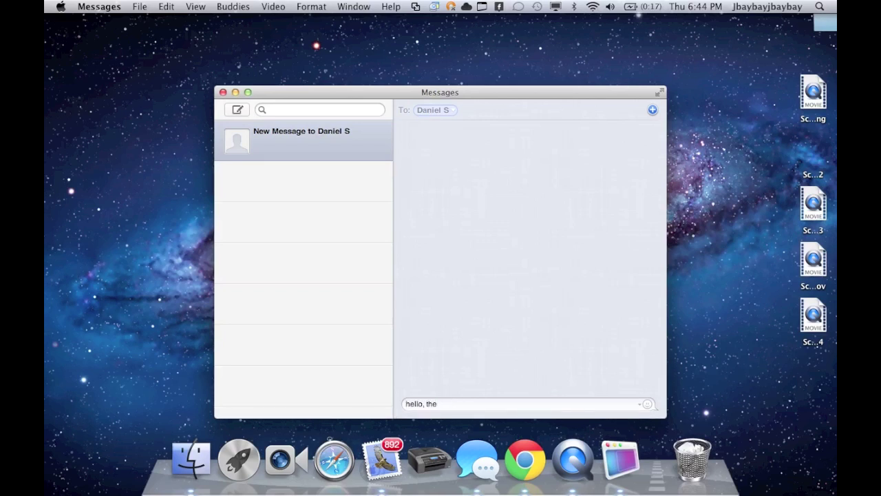
pyautogui.press('BackSpace')
pyautogui.write('is is a test text from message')
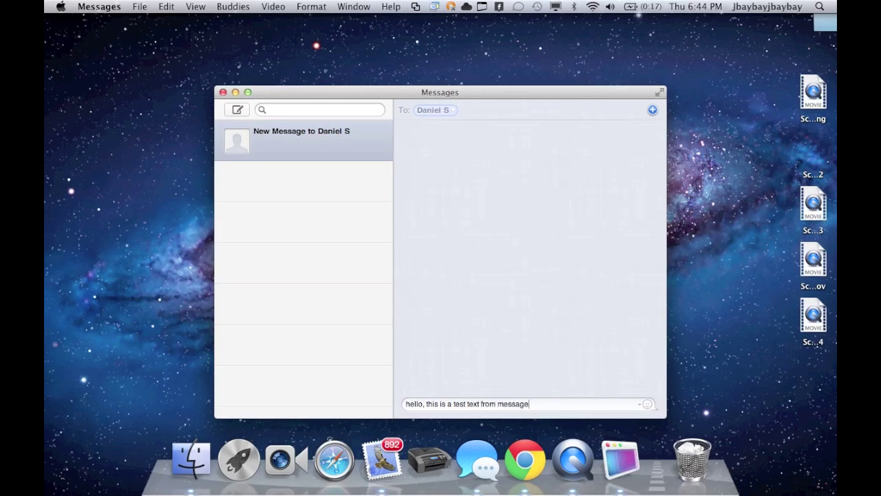
pyautogui.click(647, 404)
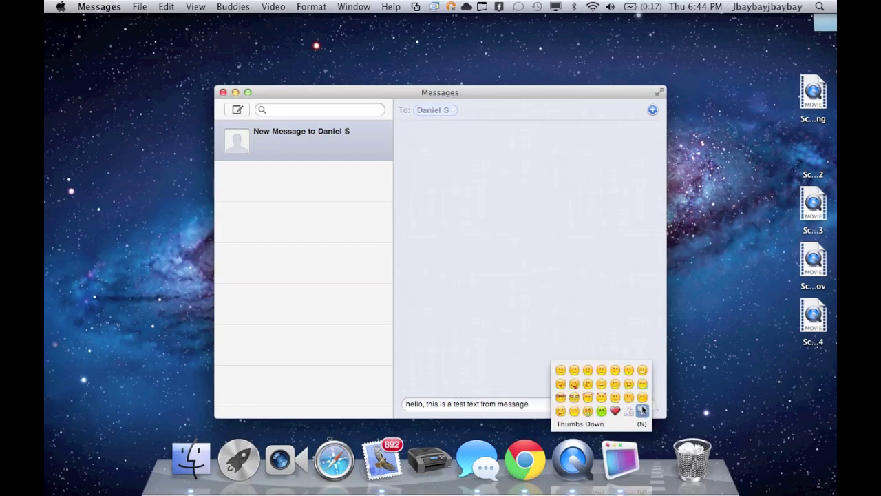
pyautogui.click(571, 373)
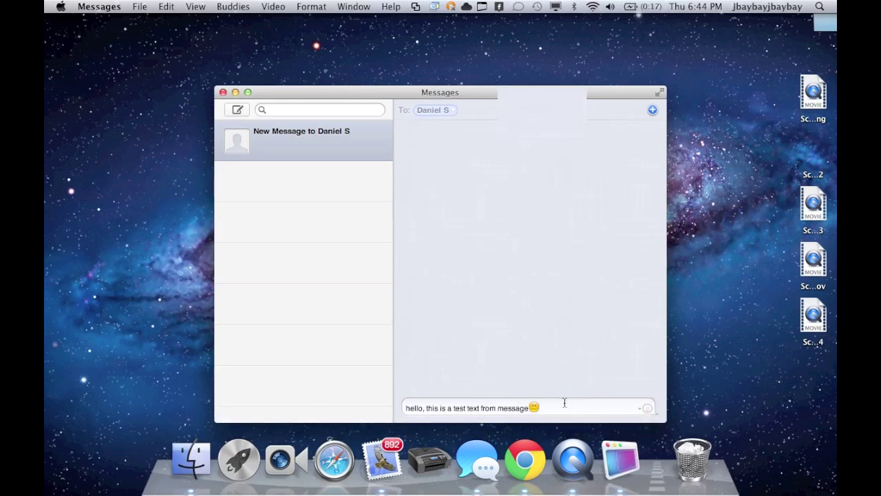
pyautogui.press('Return')
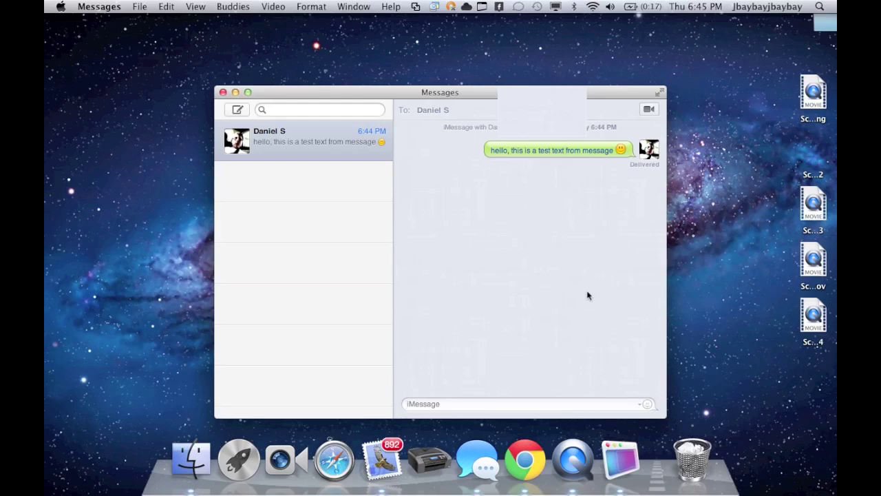
# Search the Mac for "ichat" with Spotlight, and close the search
pyautogui.click(819, 6)
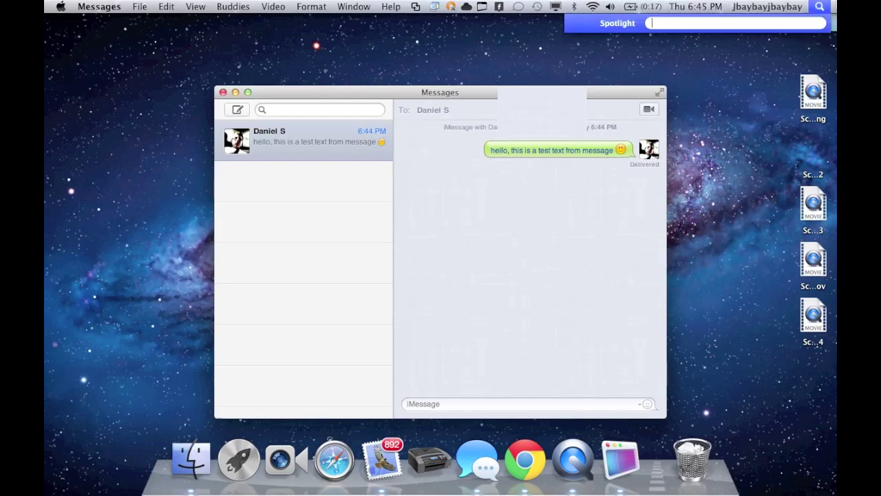
pyautogui.write('ichat')
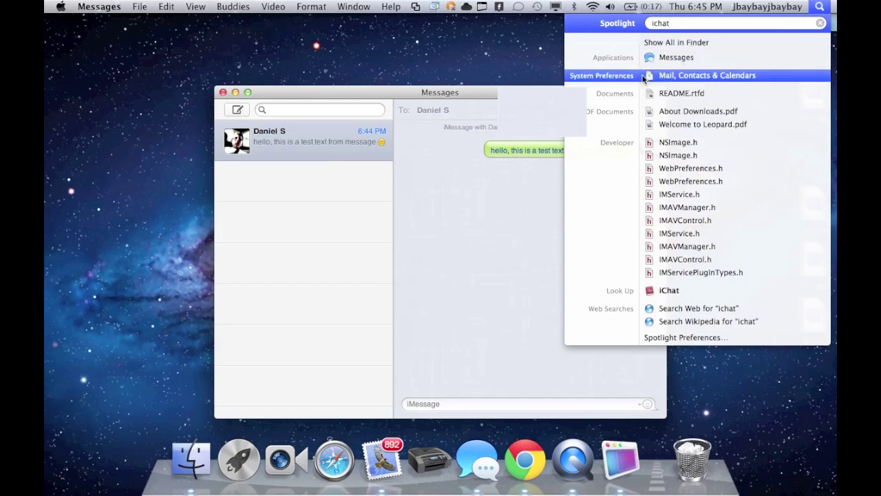
pyautogui.click(486, 172)
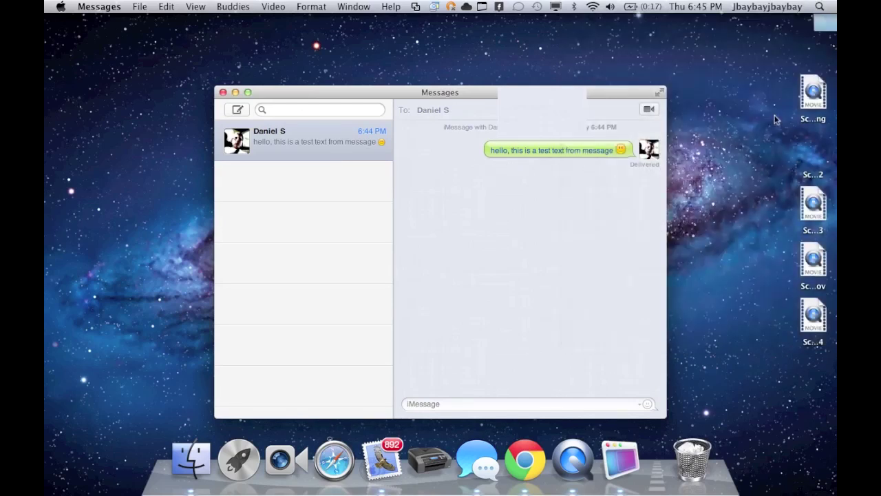
# Start another new message and check the buddies list available for choosing its recipient
pyautogui.click(236, 110)
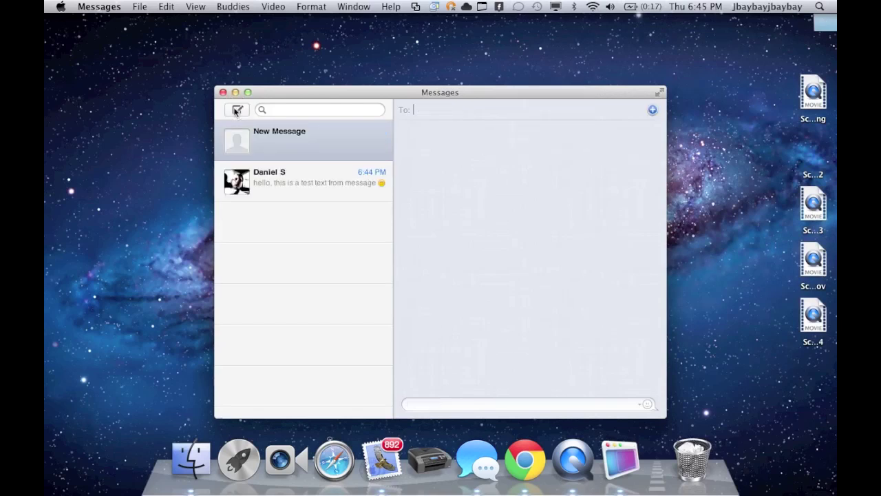
pyautogui.click(652, 110)
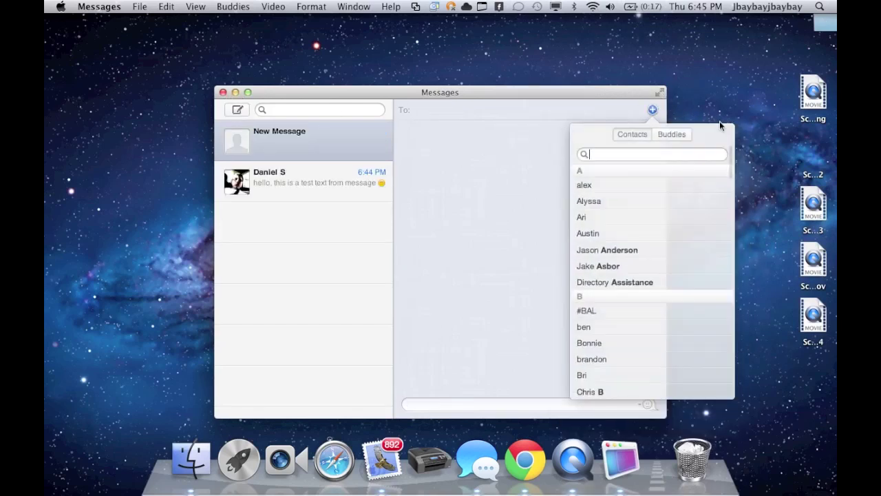
pyautogui.click(686, 135)
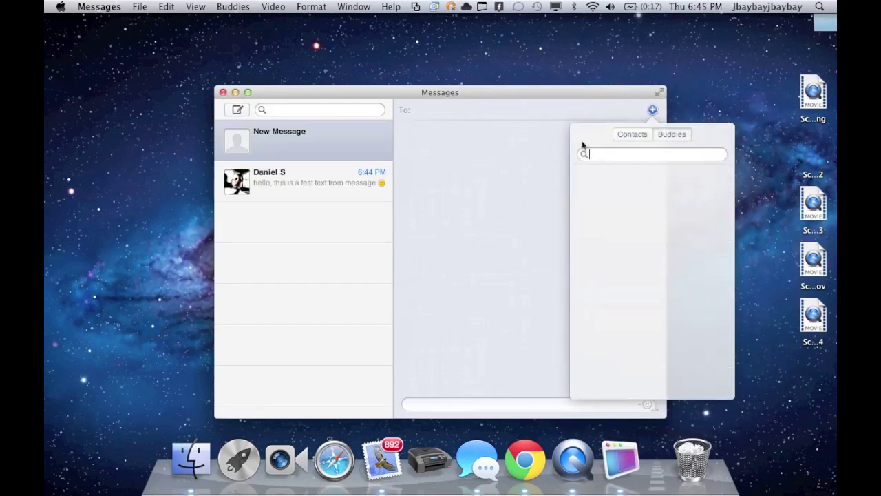
pyautogui.click(450, 182)
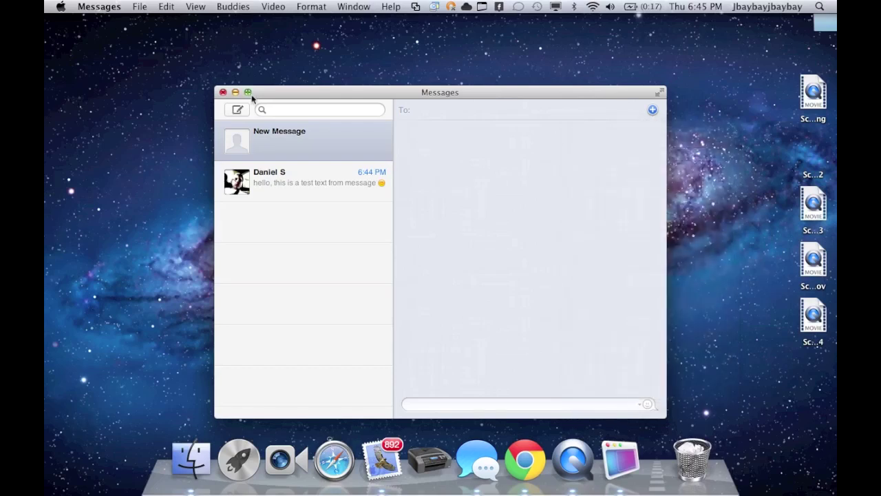
pyautogui.click(234, 6)
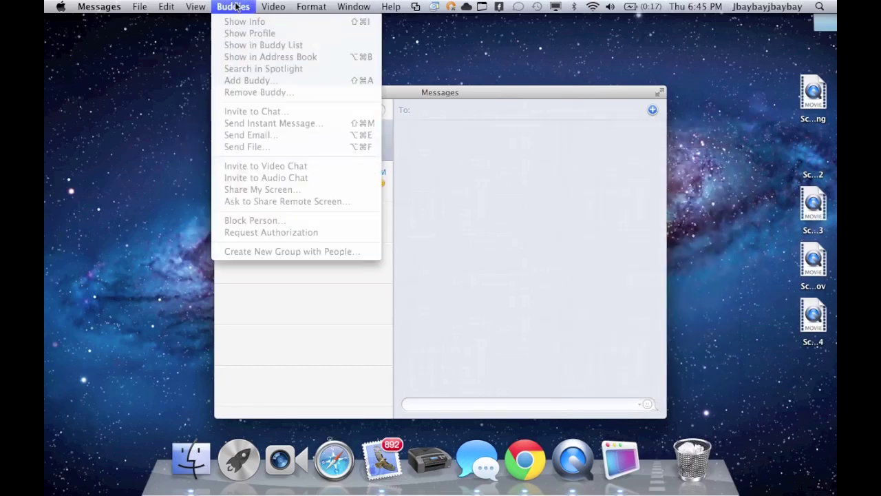
pyautogui.moveTo(166, 7)
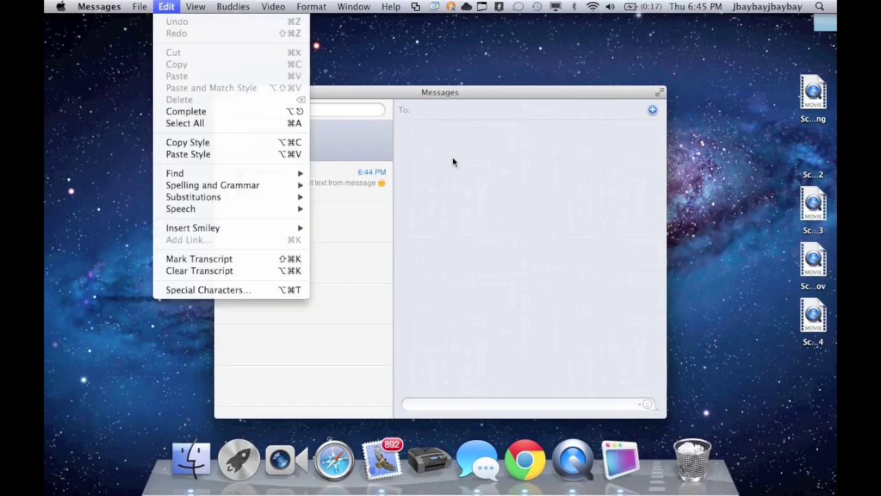
pyautogui.click(521, 181)
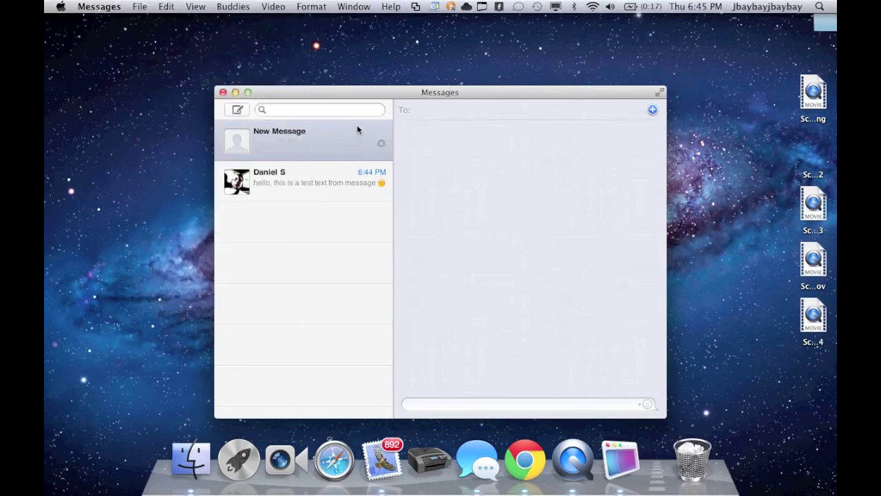